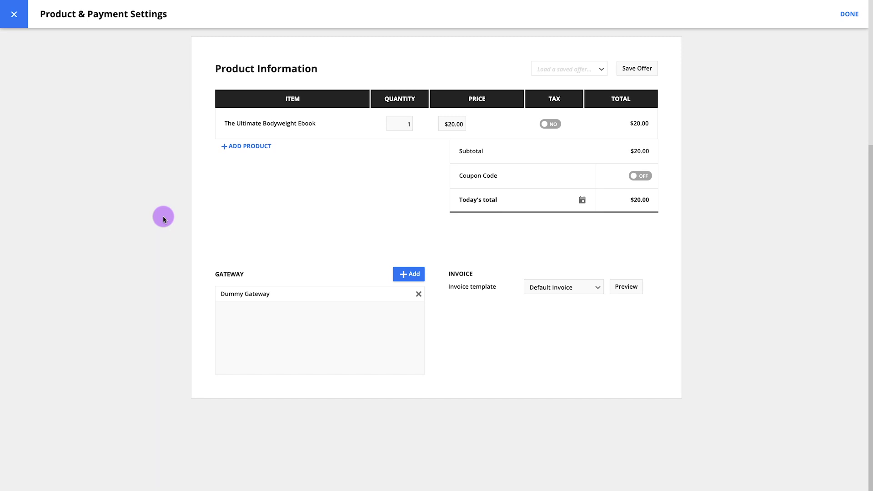
- Add a product line to the offer and create a new product named "My new product"
click(253, 146)
click(255, 150)
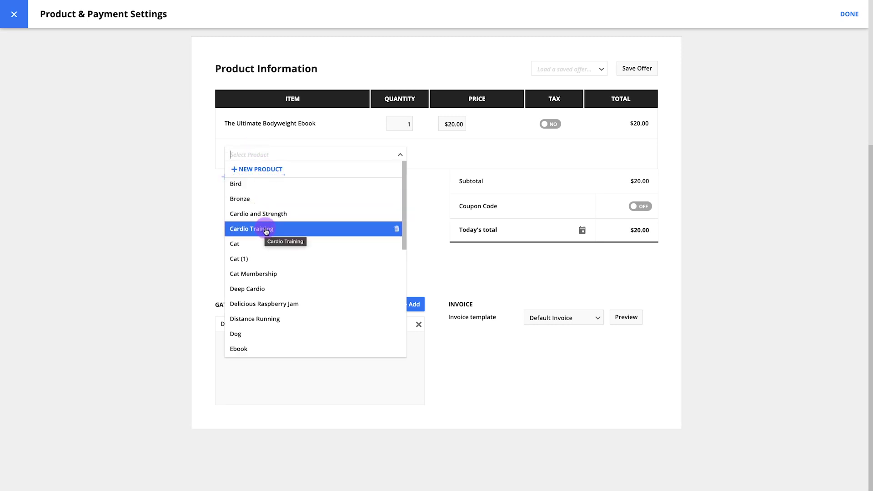
click(262, 169)
click(268, 199)
text(My new product)
click(293, 224)
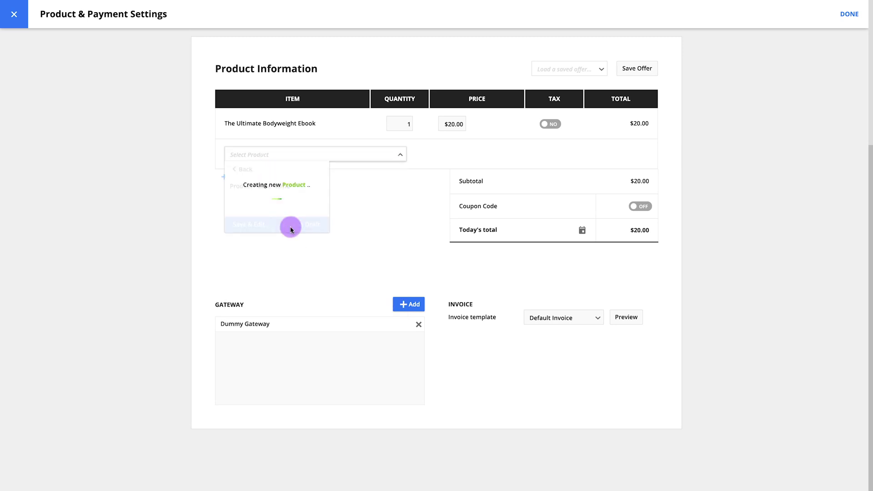
- Set the product's price to $25 and turn on tax for it
click(410, 121)
click(456, 125)
text(25)
click(545, 125)
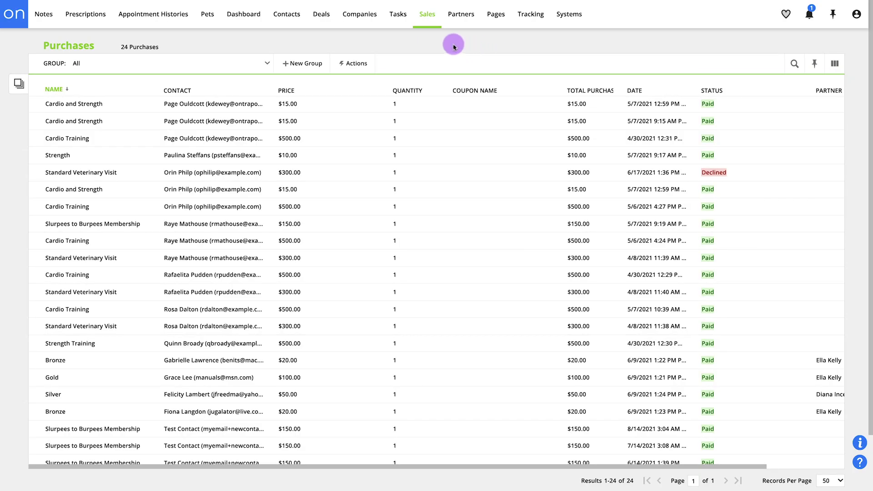
- Open the Products list of the Sales area
click(428, 17)
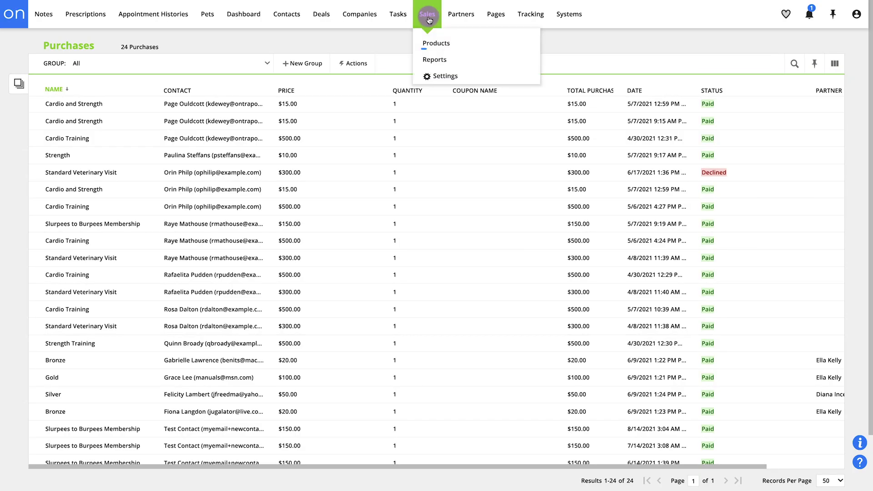
click(461, 46)
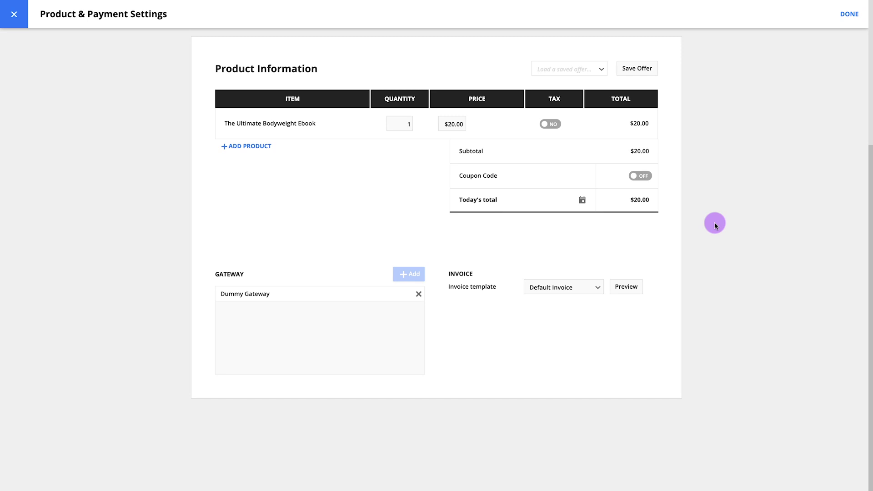
- Add a $0.00 trial of 7 days to The Ultimate Bodyweight Ebook and set its price to $100.00
click(666, 122)
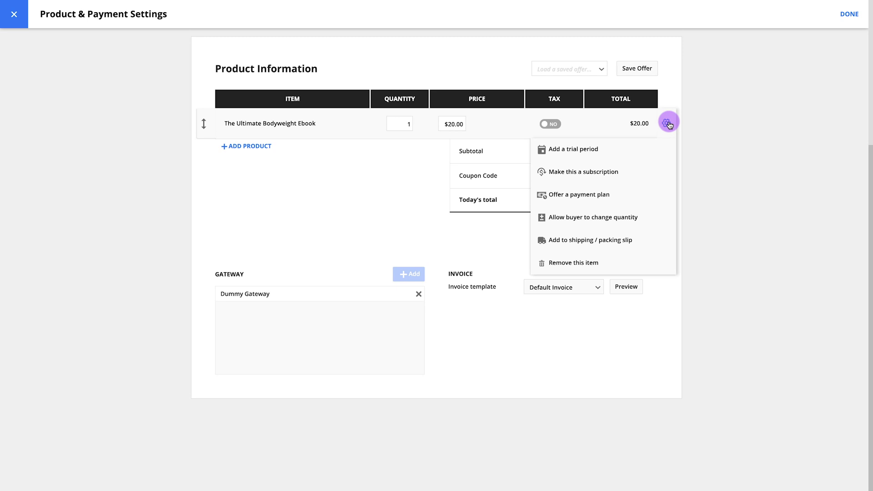
click(651, 152)
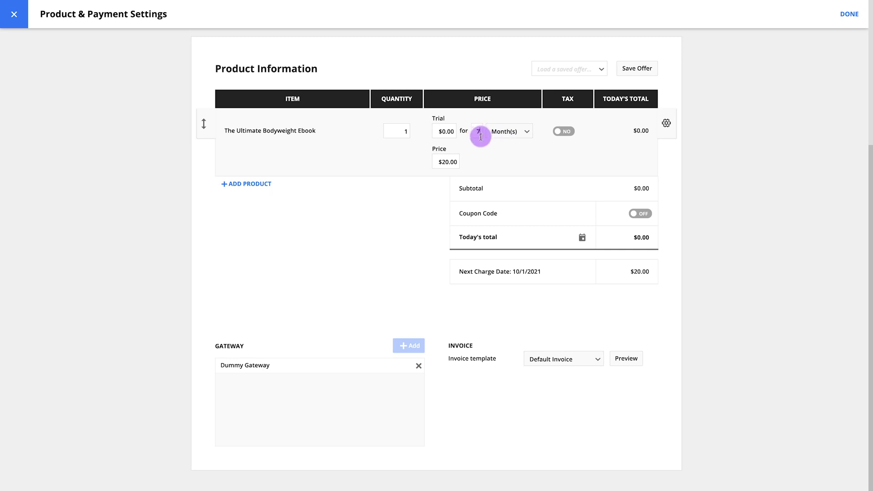
click(519, 131)
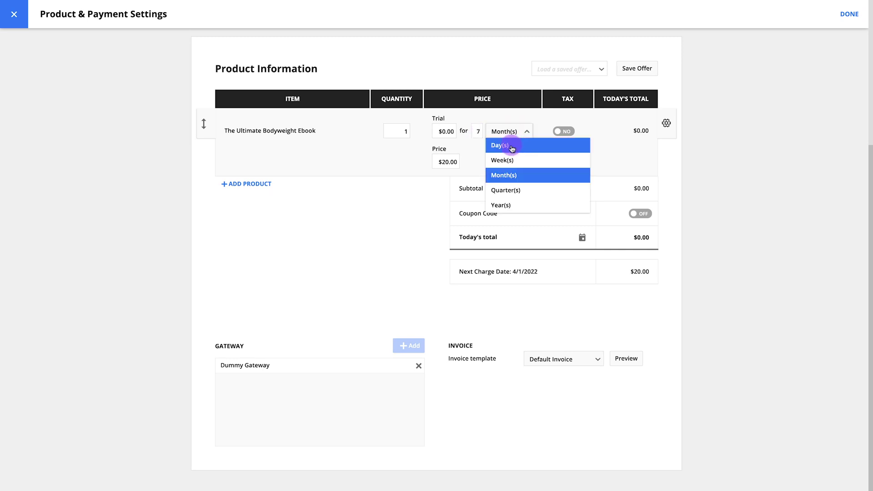
click(512, 145)
click(444, 161)
key(BackSpace)
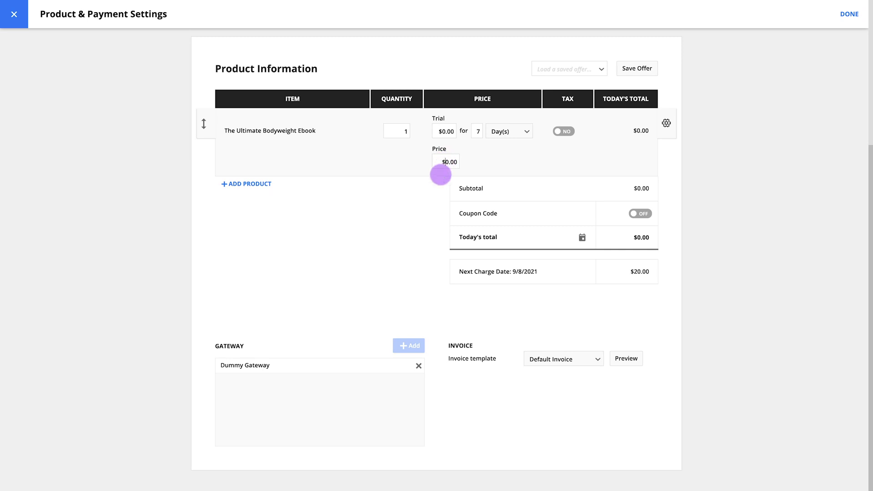
click(730, 159)
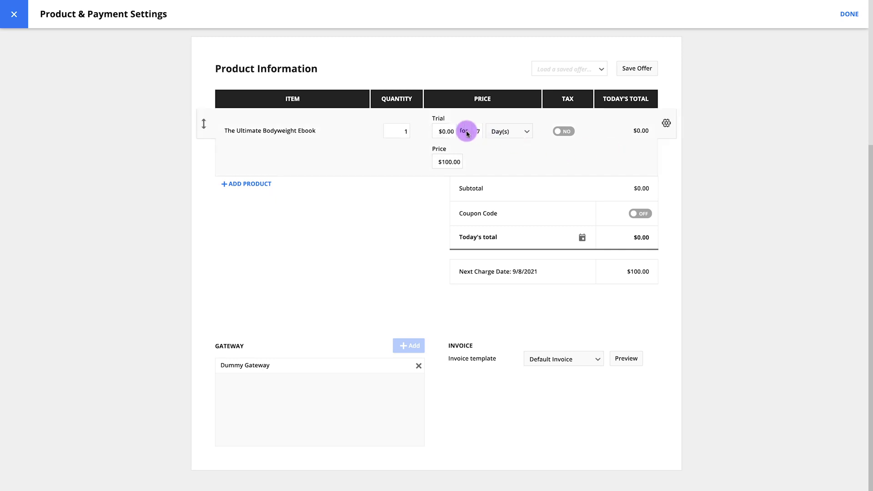
- Set the ebook's trial to $99.00 for 30 days and its full price to $1,000.00
drag(455, 131, 431, 134)
text(99)
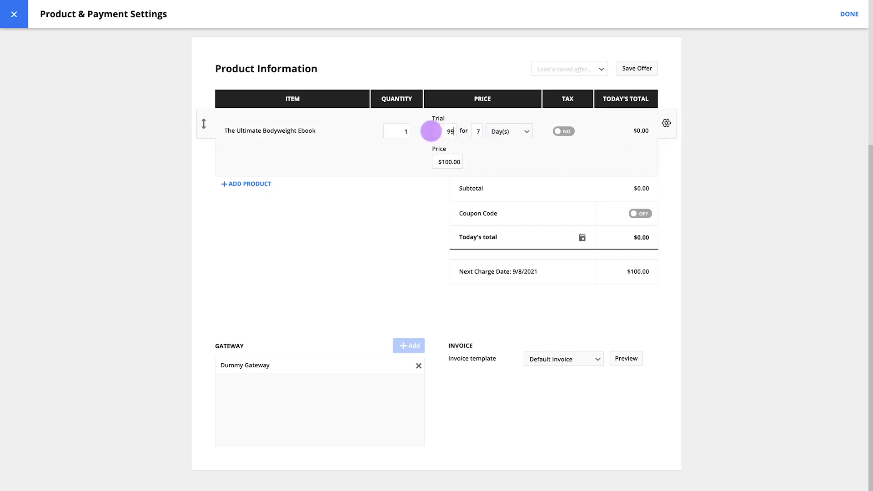
click(477, 131)
text(30)
click(449, 163)
text(0)
click(539, 160)
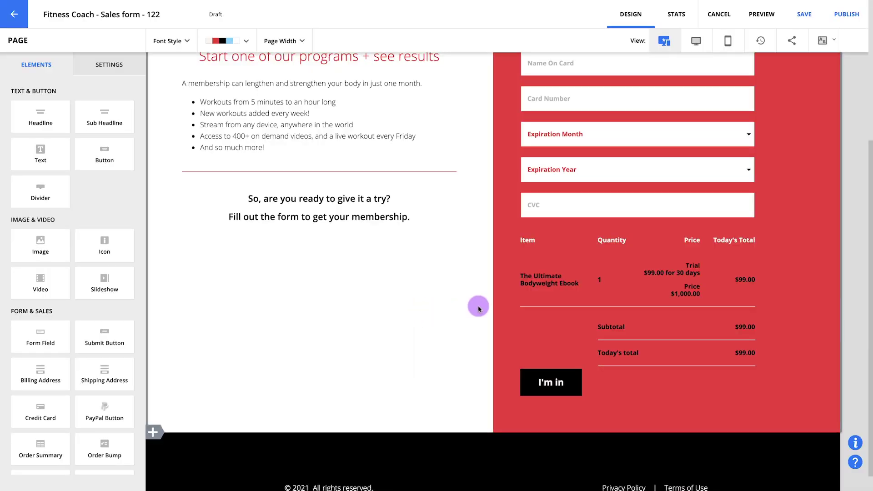
- Change the order summary's trial label to "Setup fee" and finish editing the block
click(565, 288)
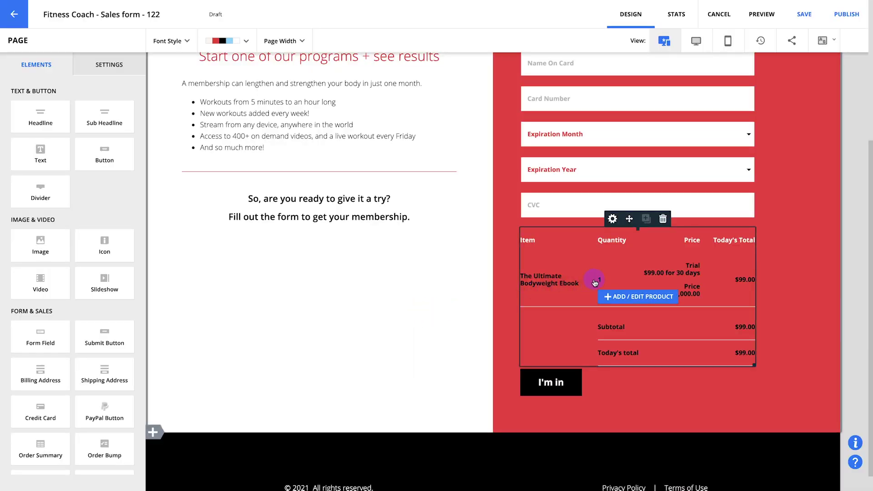
click(614, 220)
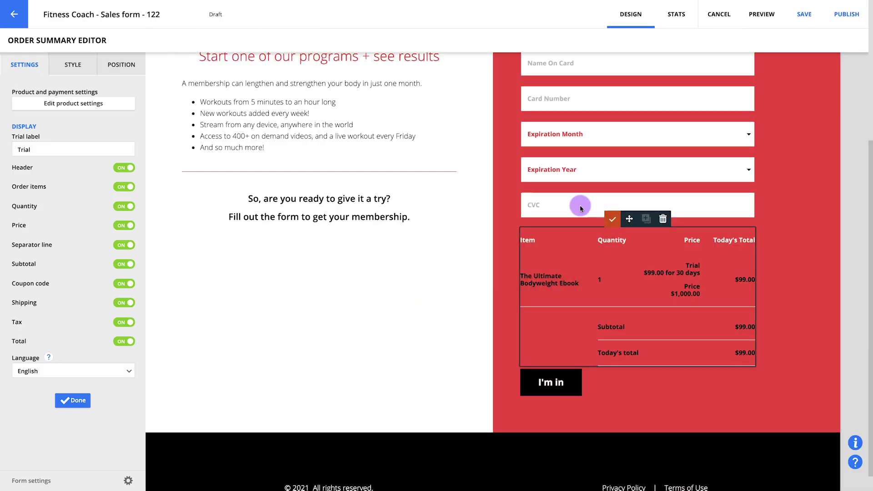
click(102, 150)
drag(103, 150, 11, 150)
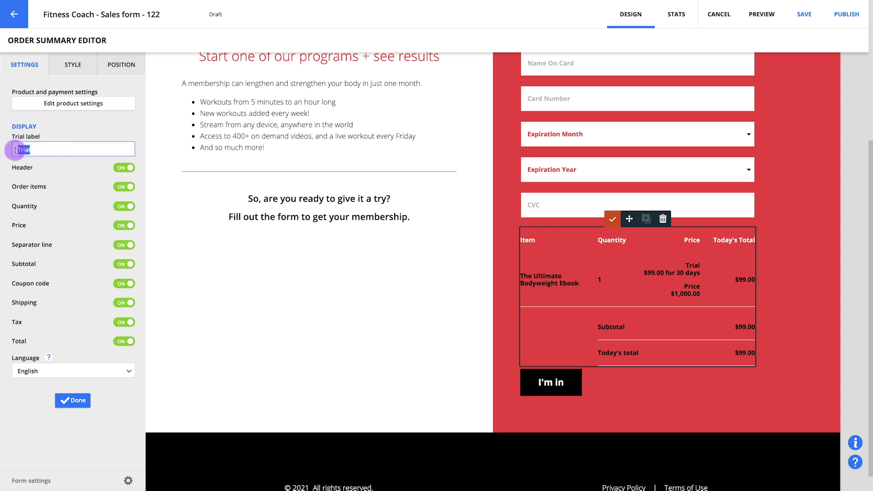
text(Setup fee)
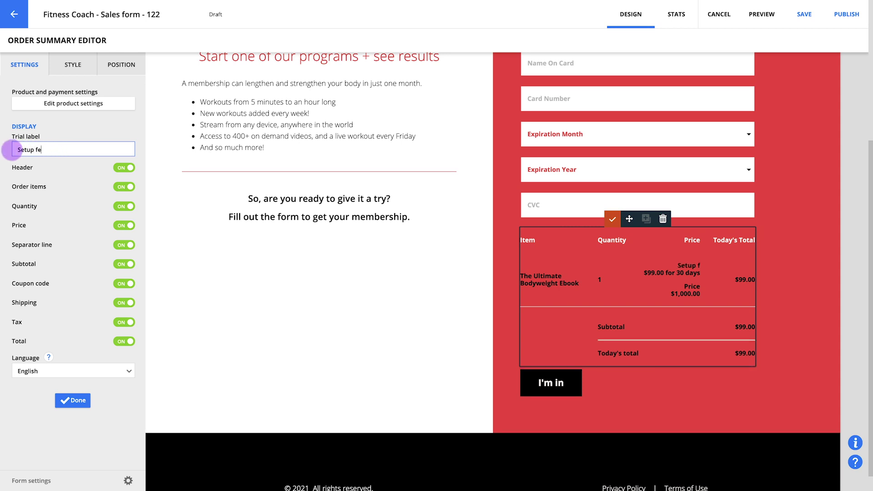
click(73, 400)
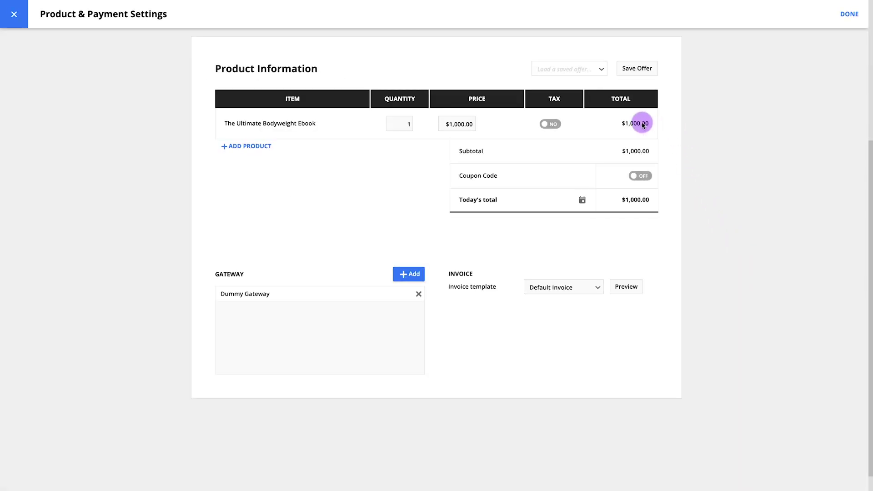
- Make The Ultimate Bodyweight Ebook a subscription and open its billing frequency options
click(665, 123)
click(655, 169)
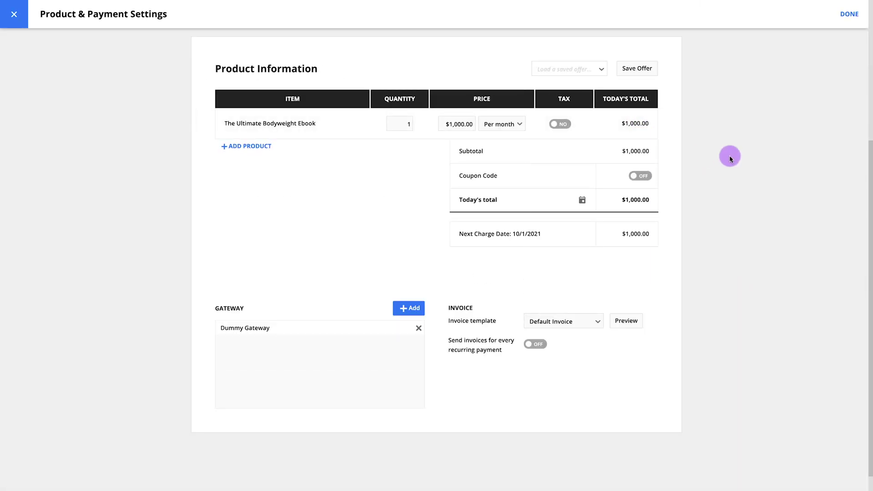
click(518, 127)
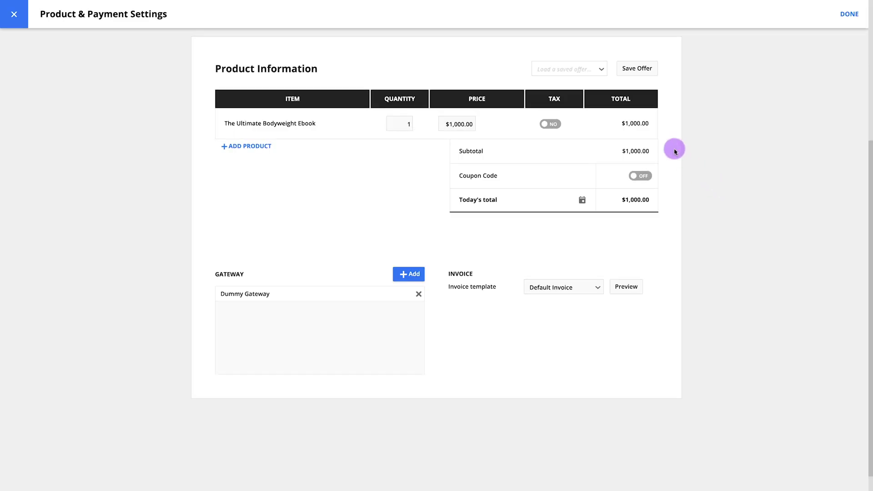
- Offer a payment plan for the ebook with a one-time payment of $3,000.00
click(666, 123)
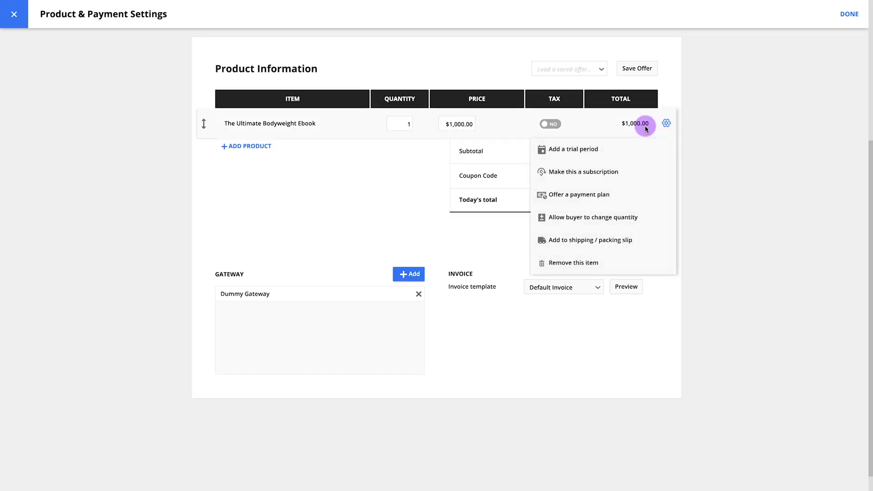
click(634, 194)
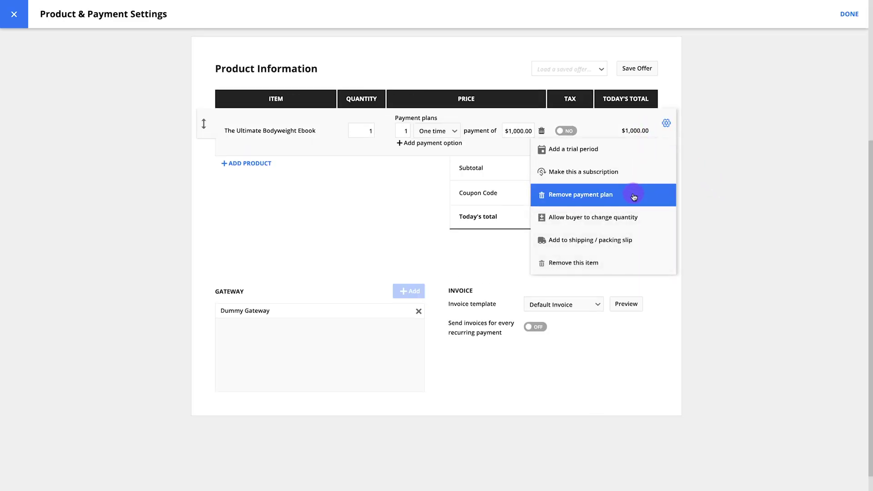
click(518, 131)
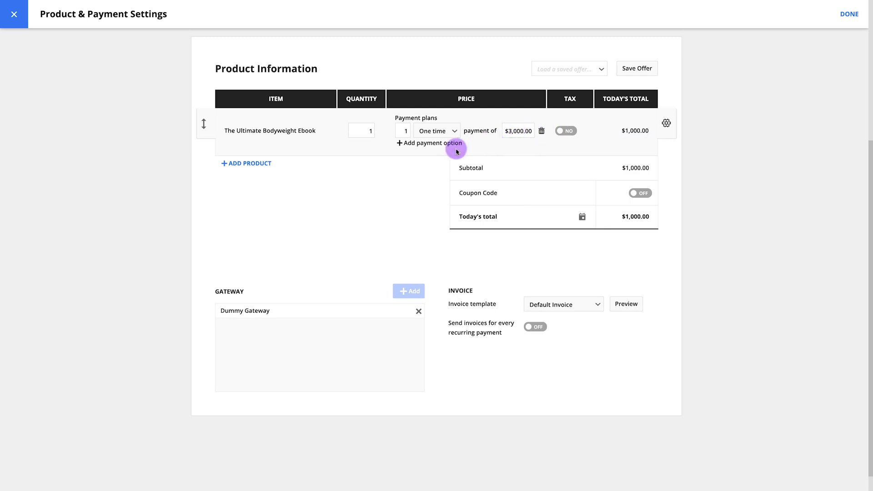
- Add a second payment option of 12 monthly payments to the ebook and open its payment amount for editing
click(425, 144)
click(408, 144)
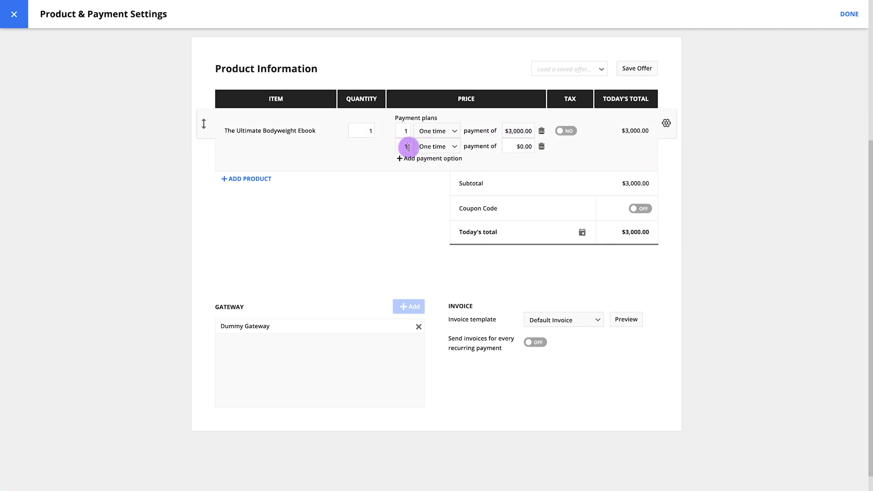
text(2)
click(455, 147)
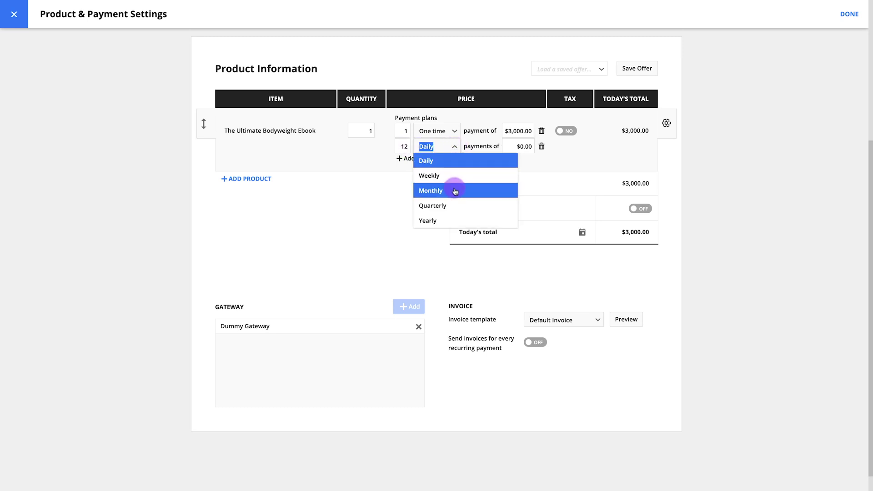
click(454, 190)
click(523, 146)
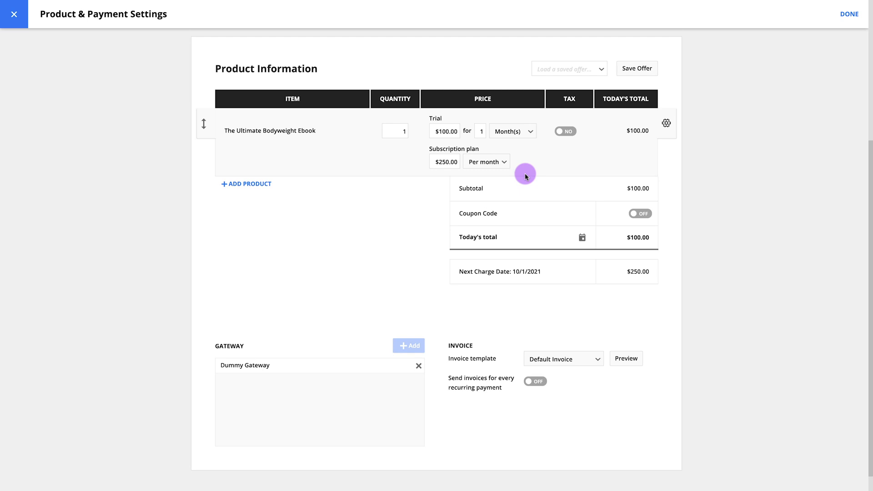
- Save the product settings and open the product editor from the order summary on the Sales bundle form
click(843, 22)
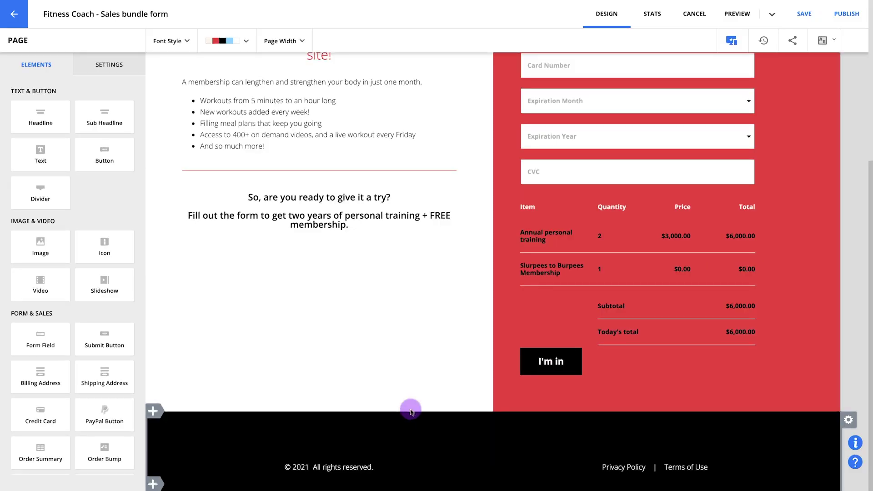
click(570, 309)
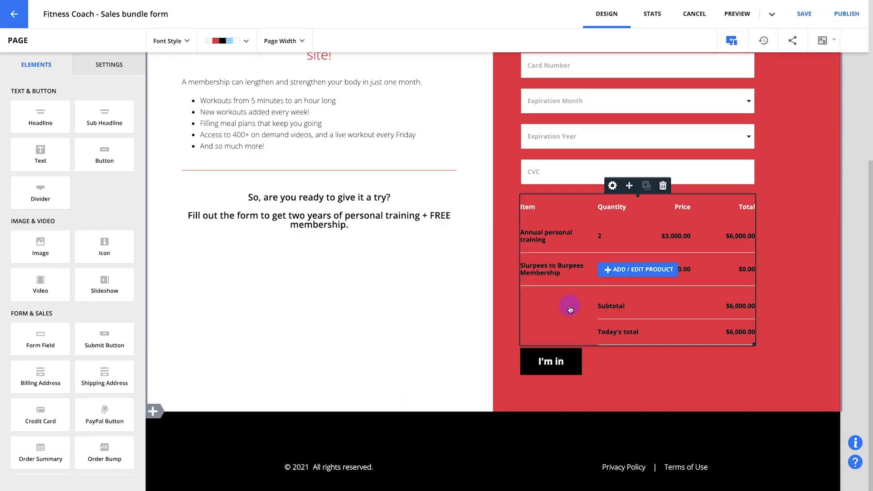
click(637, 269)
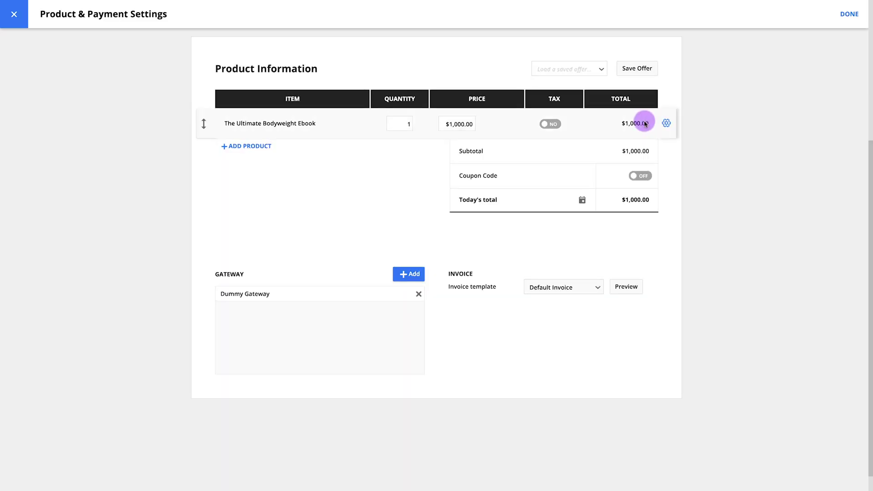
- Allow buyers to change the ebook's quantity, with a maximum of 50
click(658, 124)
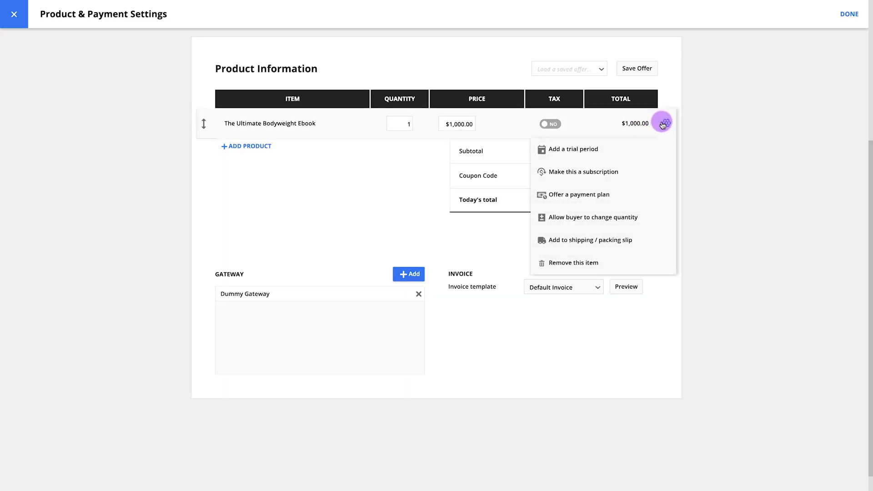
click(648, 218)
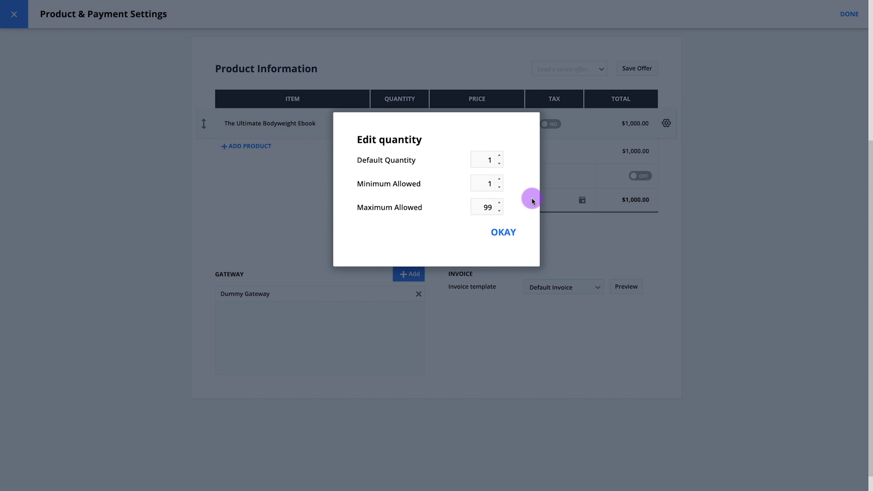
drag(498, 208, 476, 207)
text(50)
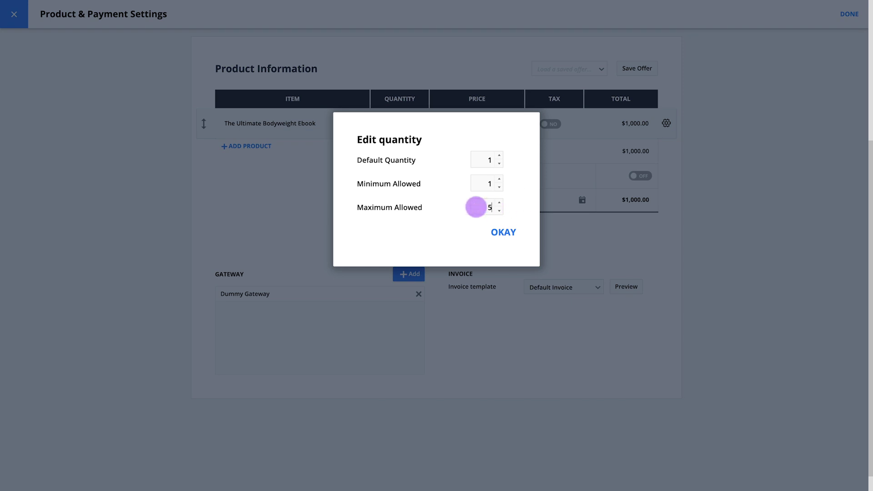
click(498, 235)
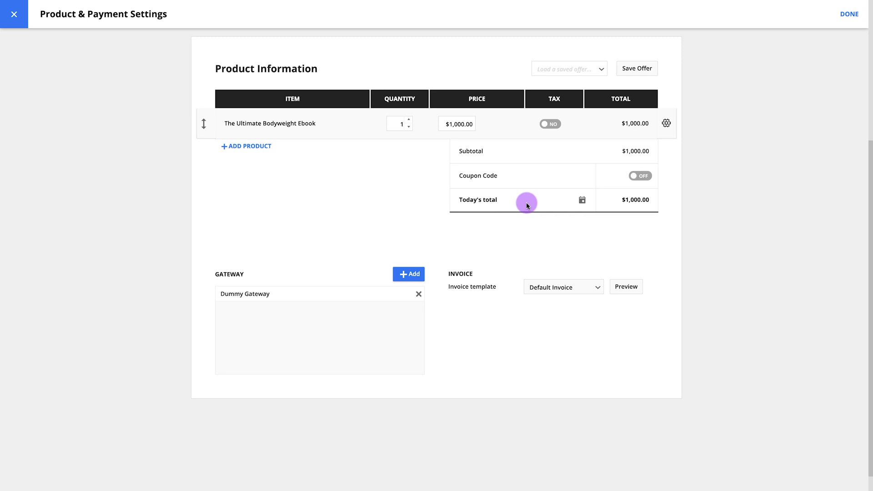
- Schedule the order total to be charged on 10/31/2021 and make The Ultimate Bodyweight Ebook a subscription
click(582, 200)
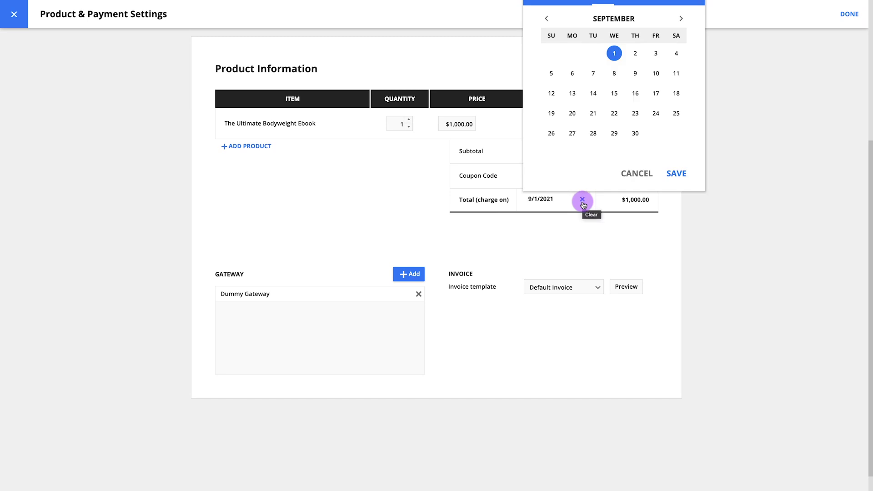
click(680, 18)
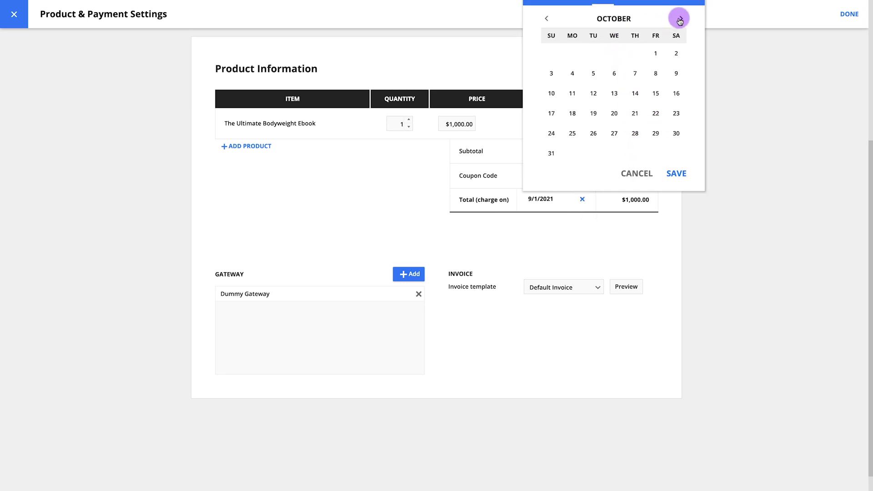
click(550, 155)
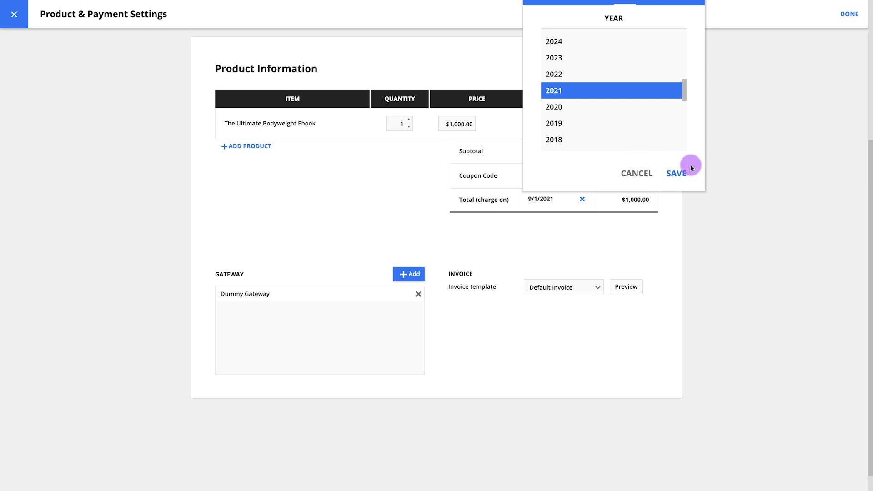
click(682, 174)
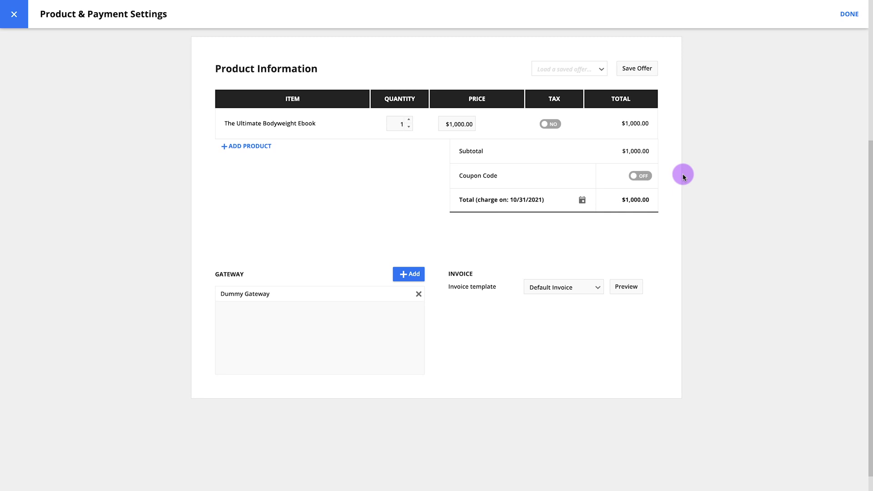
click(665, 123)
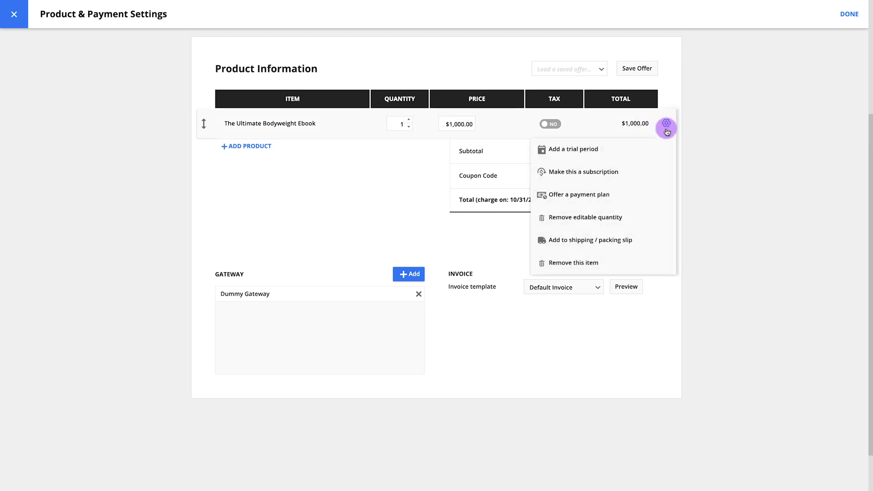
click(661, 173)
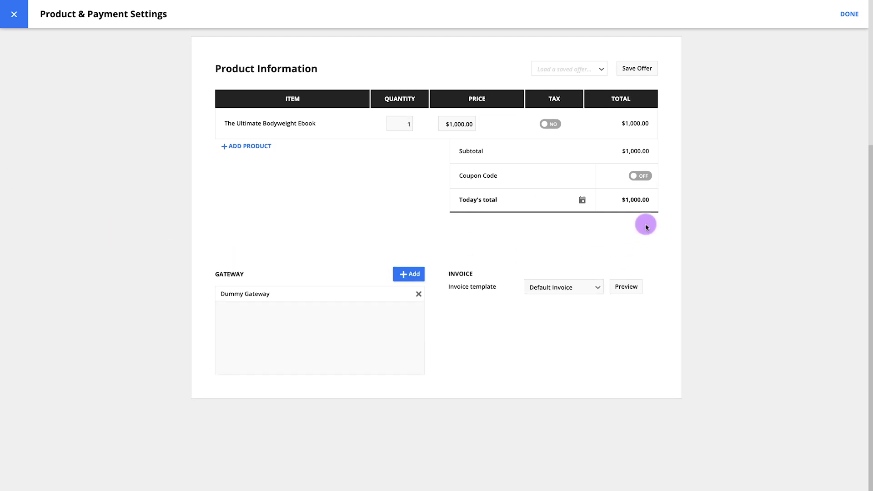
- Turn on coupon codes for the order and save the product settings
click(643, 178)
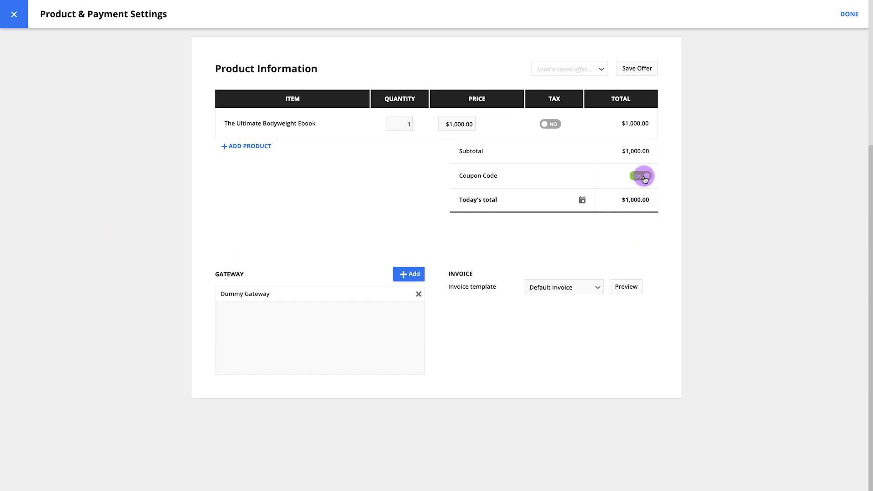
click(849, 15)
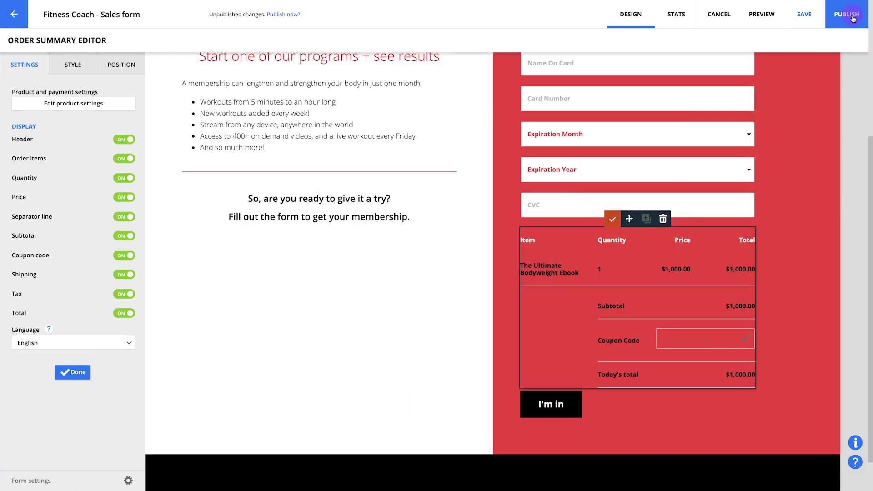